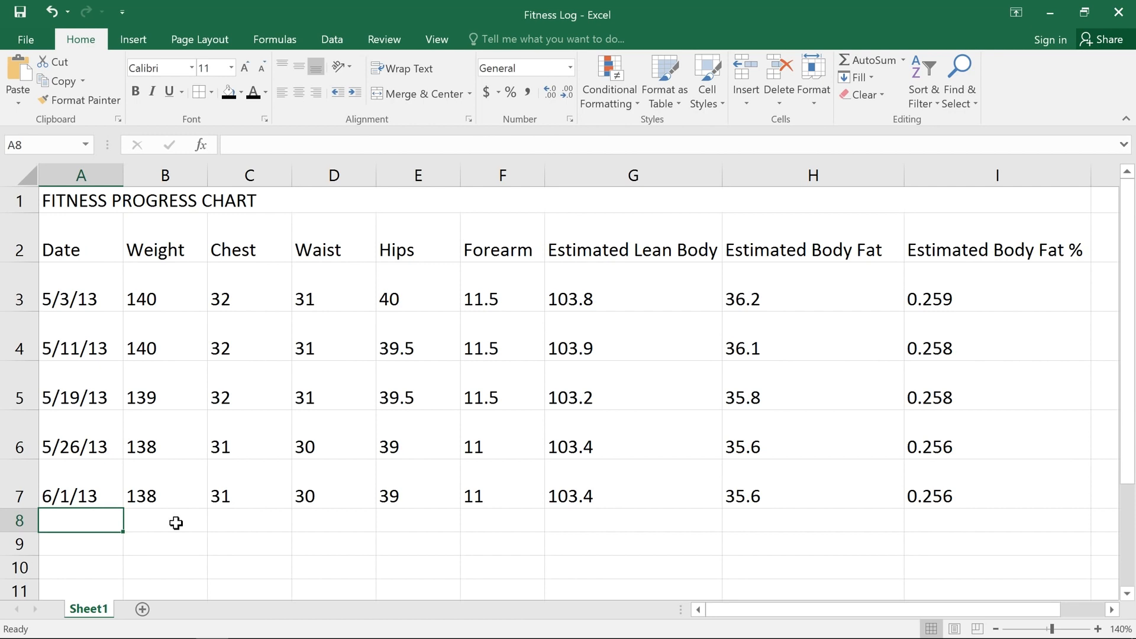
Enlarge the sheet title in merged cell A1 to font size 28
{"action": "left_click", "coordinate": [305, 201]}
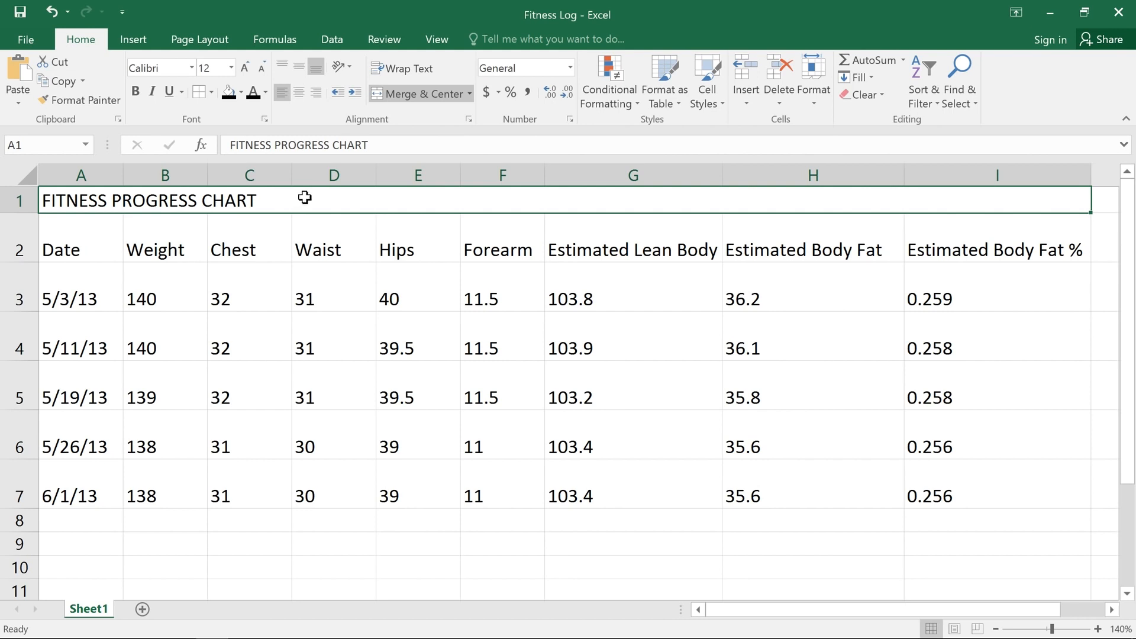
{"action": "left_click", "coordinate": [232, 68]}
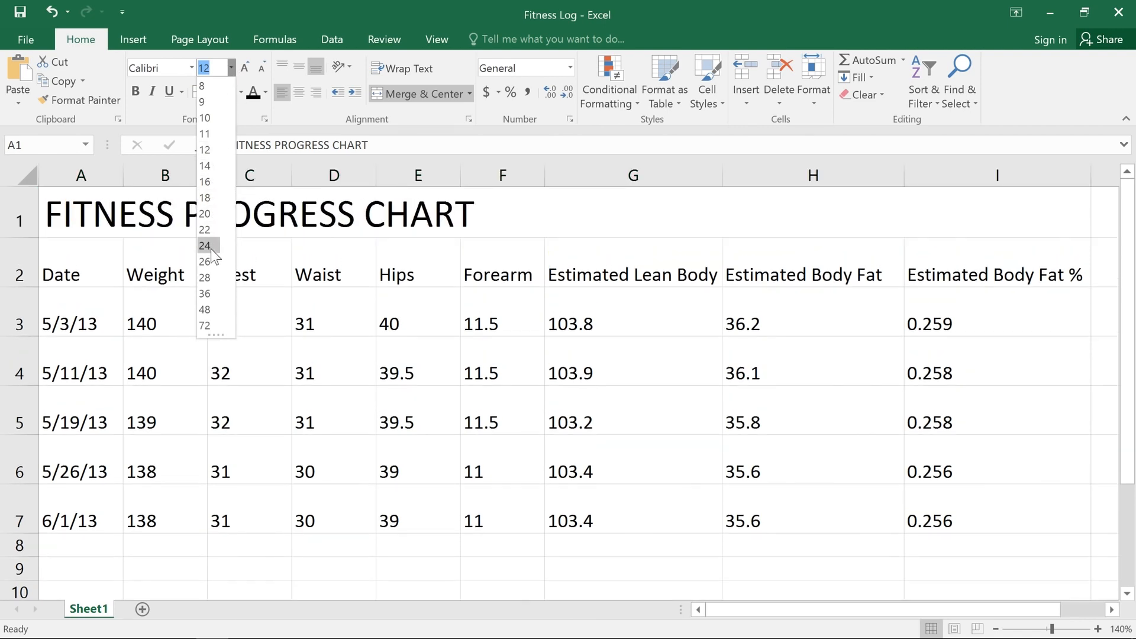
{"action": "left_click", "coordinate": [210, 247]}
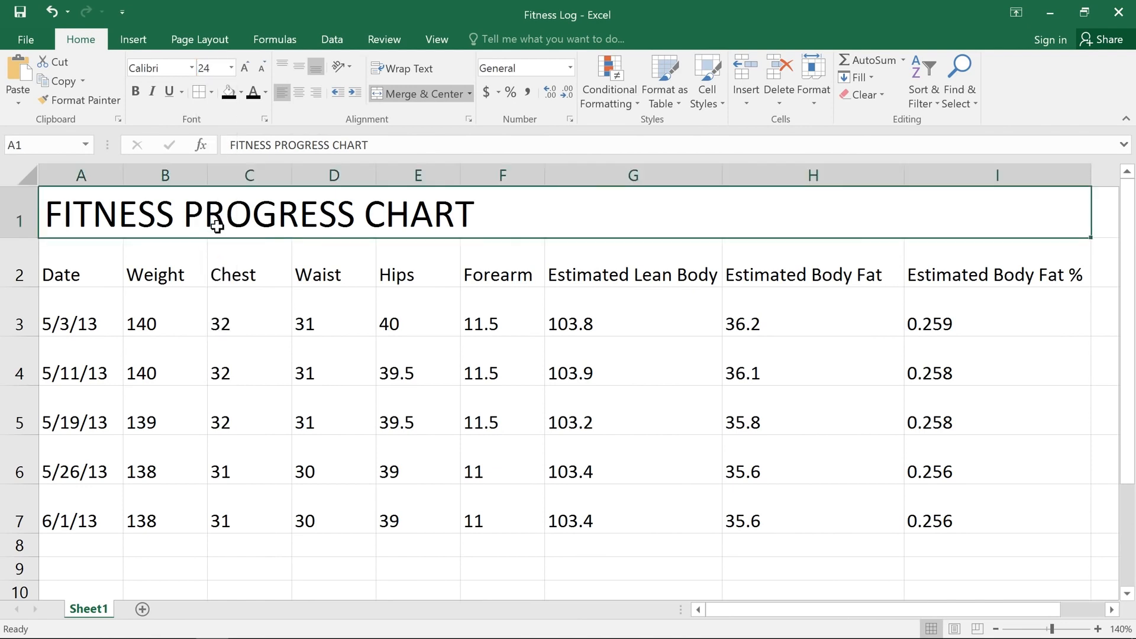
{"action": "left_click", "coordinate": [249, 71]}
{"action": "left_click", "coordinate": [248, 71]}
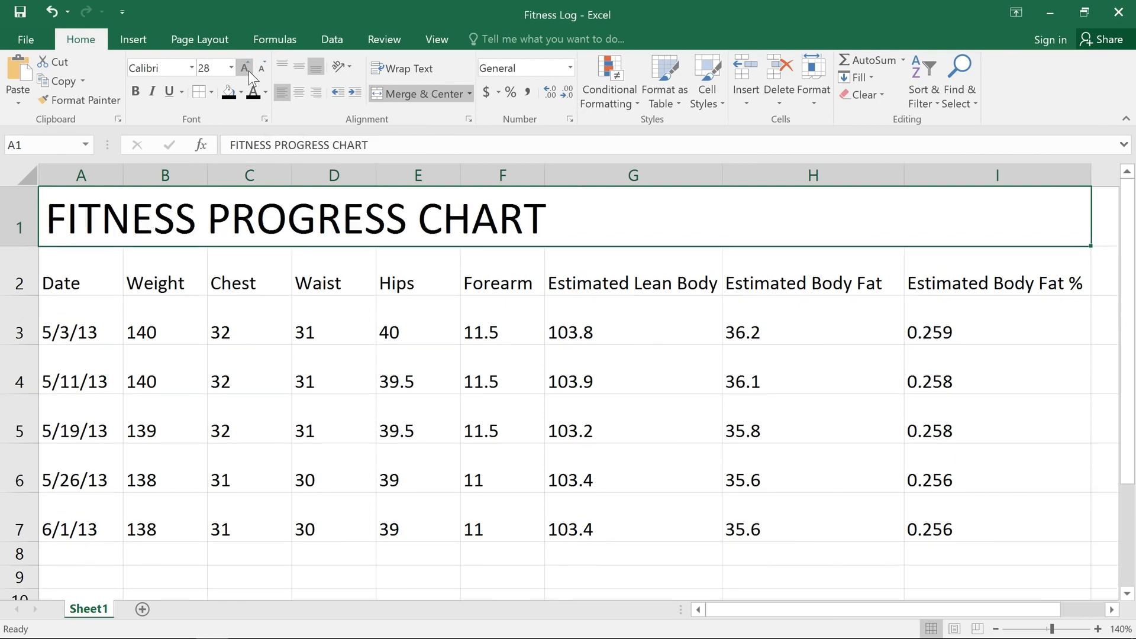
Change the font of the FITNESS PROGRESS CHART title in A1 to Century Gothic
{"action": "left_click", "coordinate": [191, 68]}
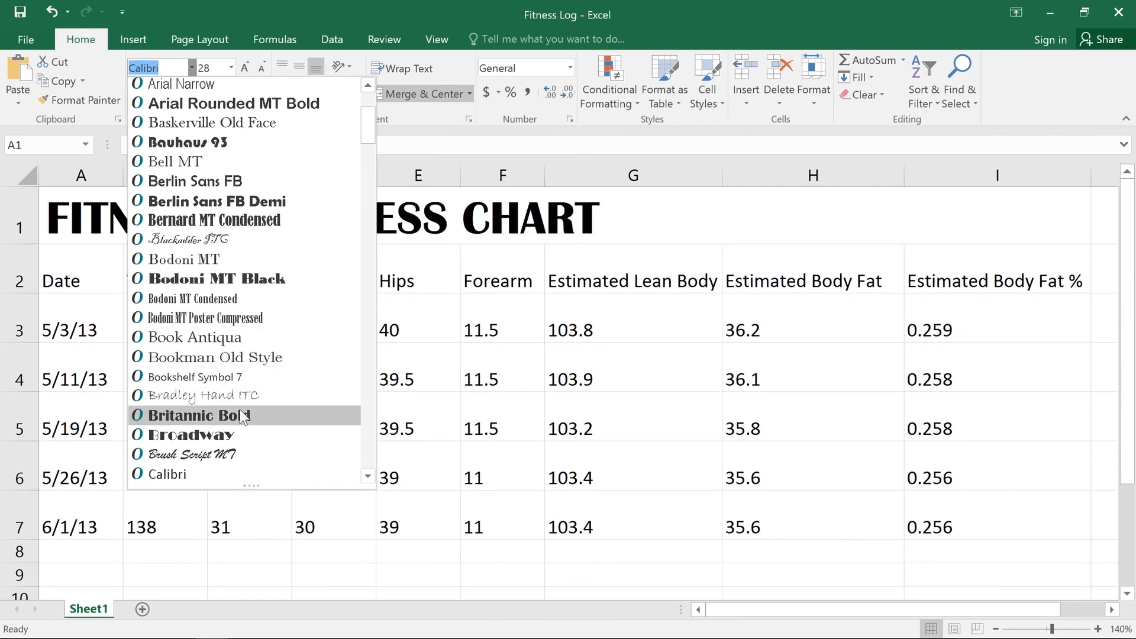
{"action": "left_click", "coordinate": [367, 477]}
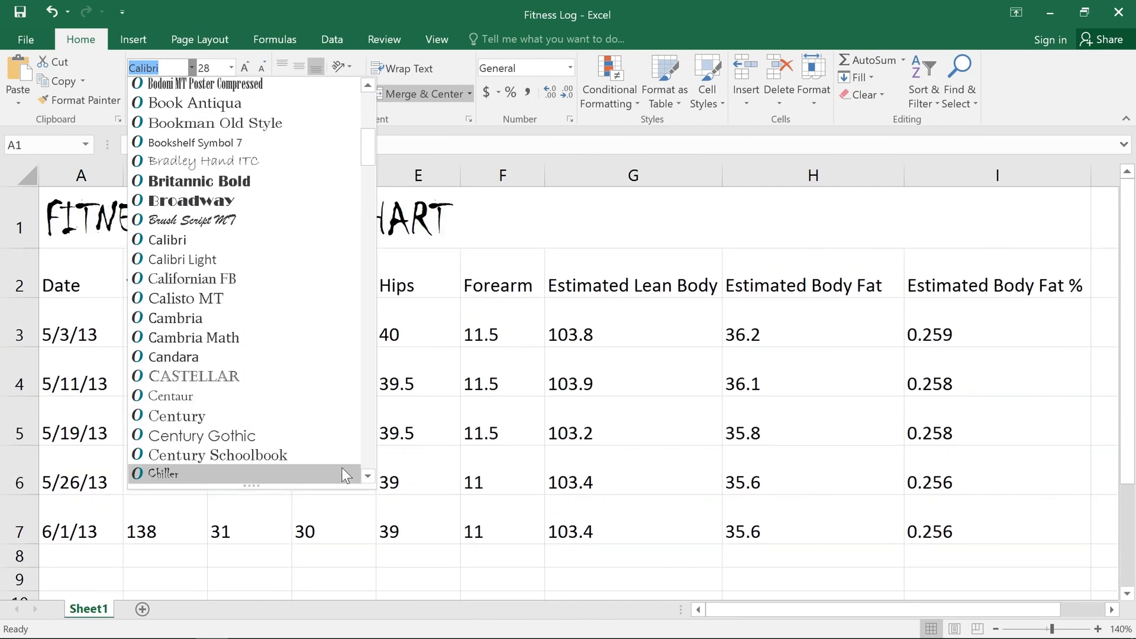
{"action": "left_click", "coordinate": [328, 439]}
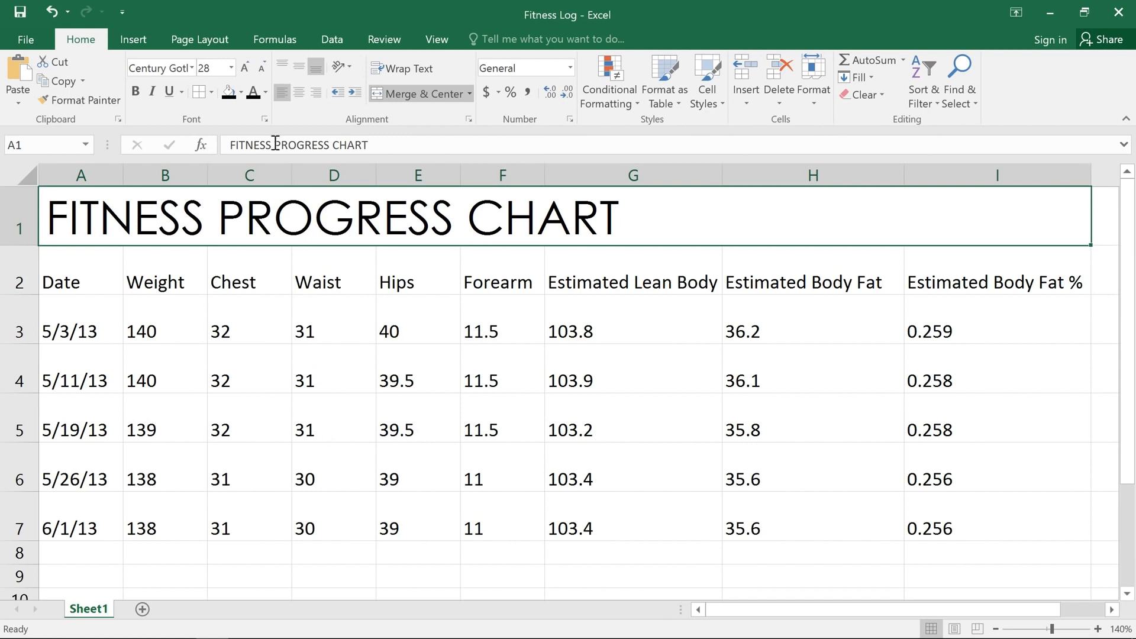
Colour the title text bright magenta using the standard colours of the custom colour picker, and make it bold
{"action": "left_click", "coordinate": [267, 92]}
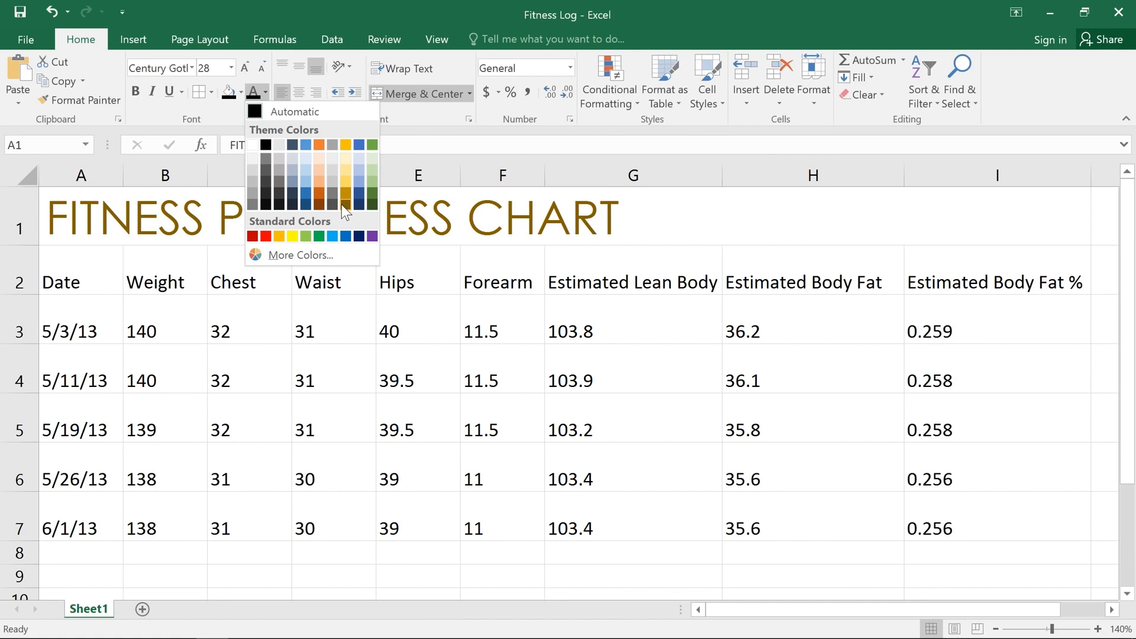
{"action": "left_click", "coordinate": [339, 256]}
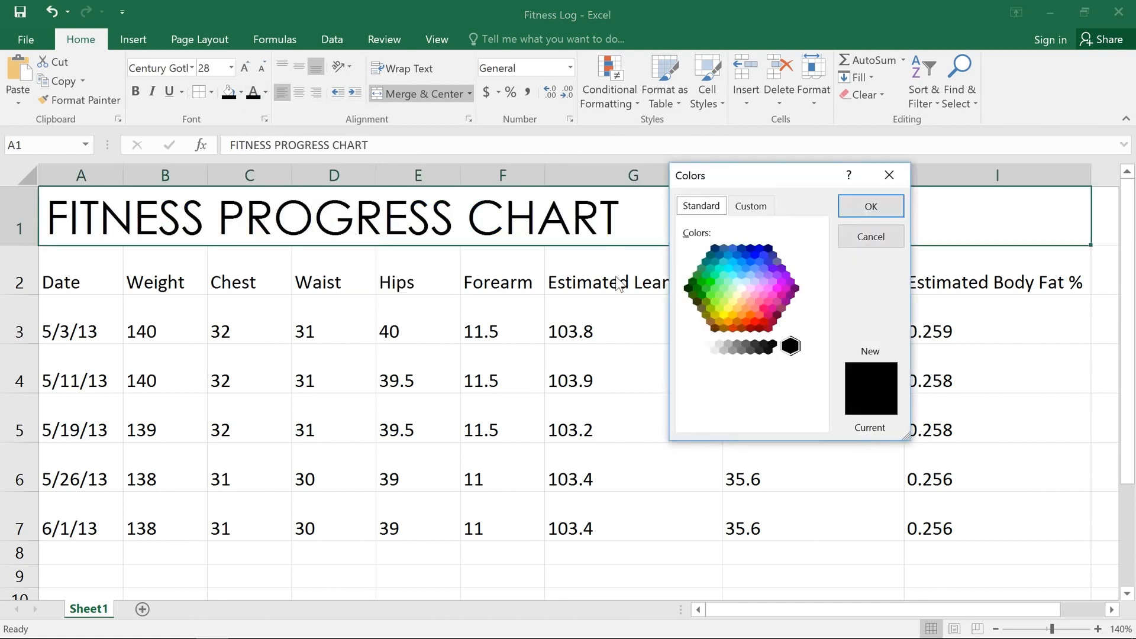
{"action": "left_click", "coordinate": [776, 288]}
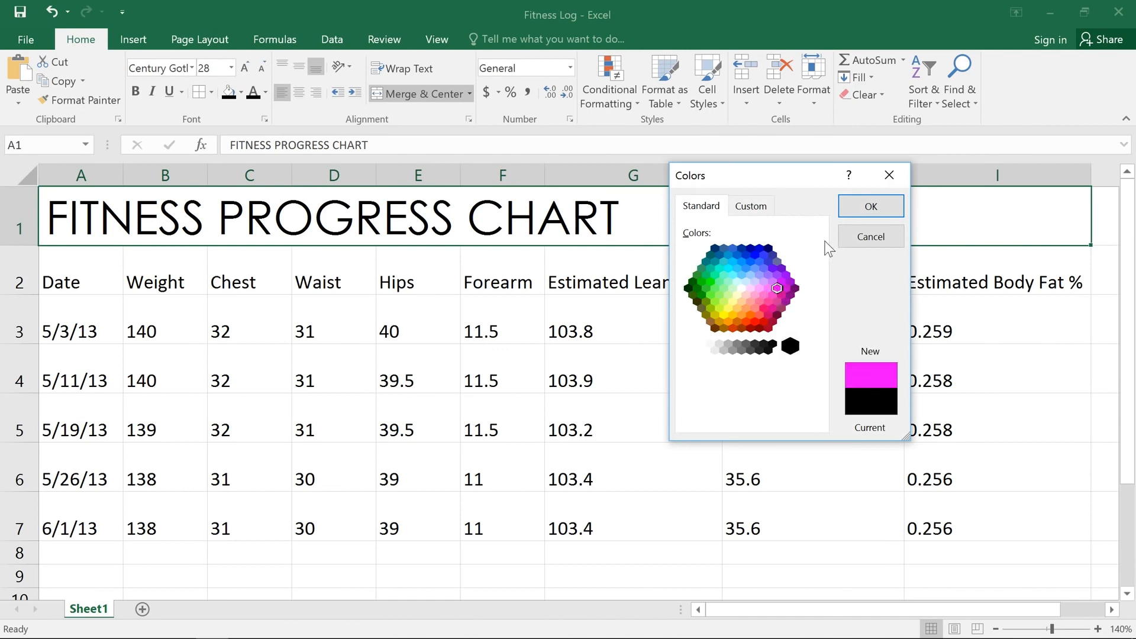
{"action": "left_click", "coordinate": [863, 216]}
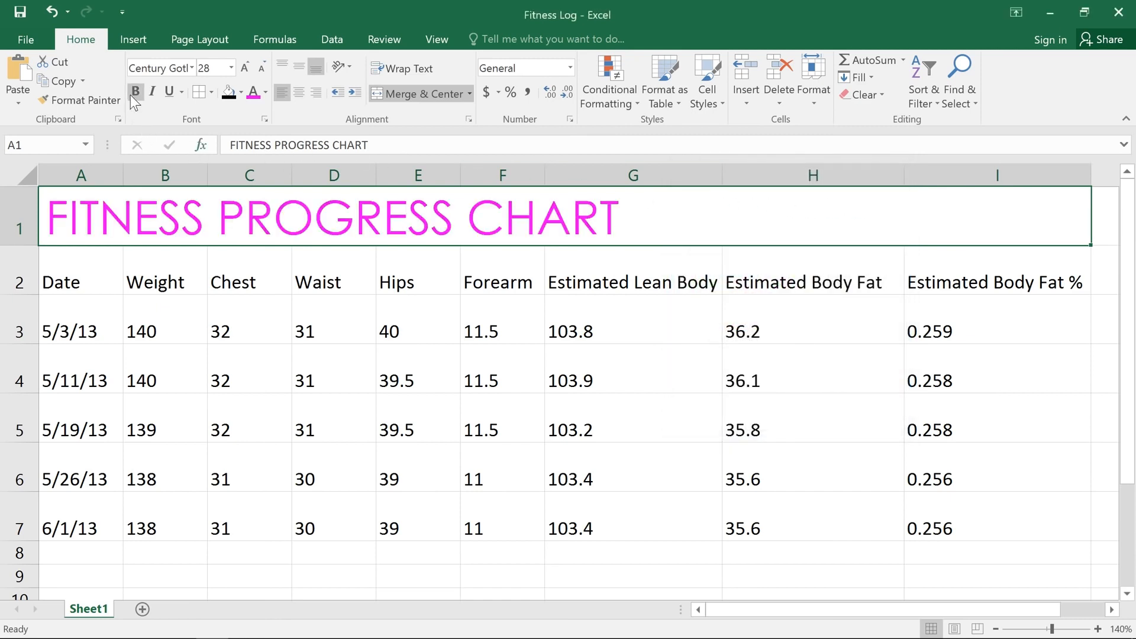
{"action": "key", "text": "ctrl+z"}
{"action": "left_click", "coordinate": [136, 93]}
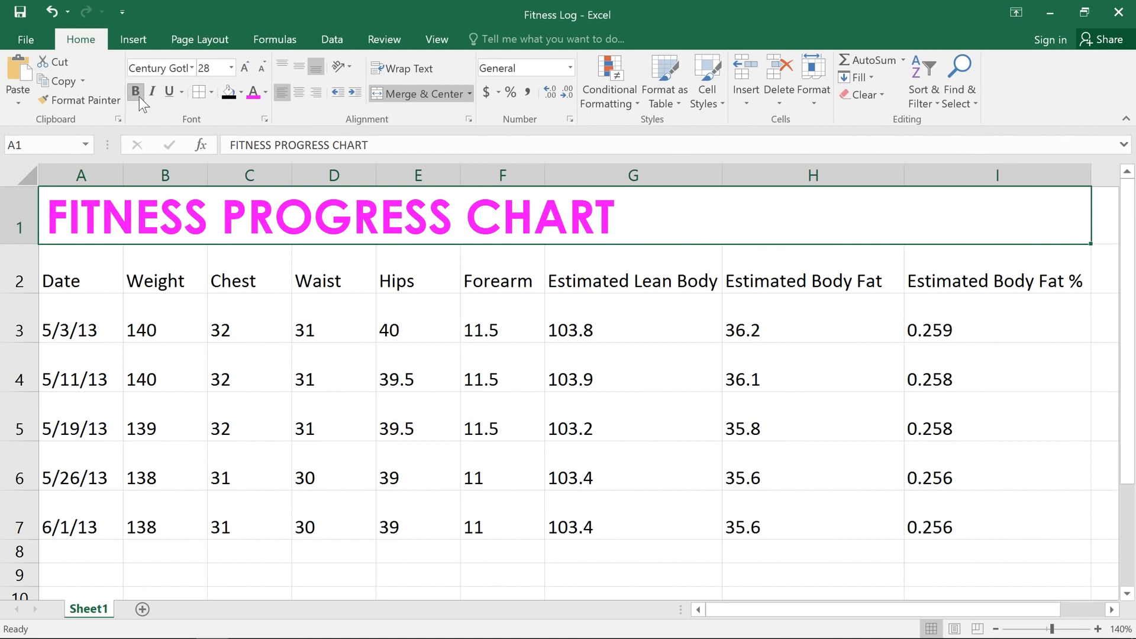
Fill the column header cells A2:I2 with the darkest grey shade of white and make their text white
{"action": "left_click", "coordinate": [110, 264]}
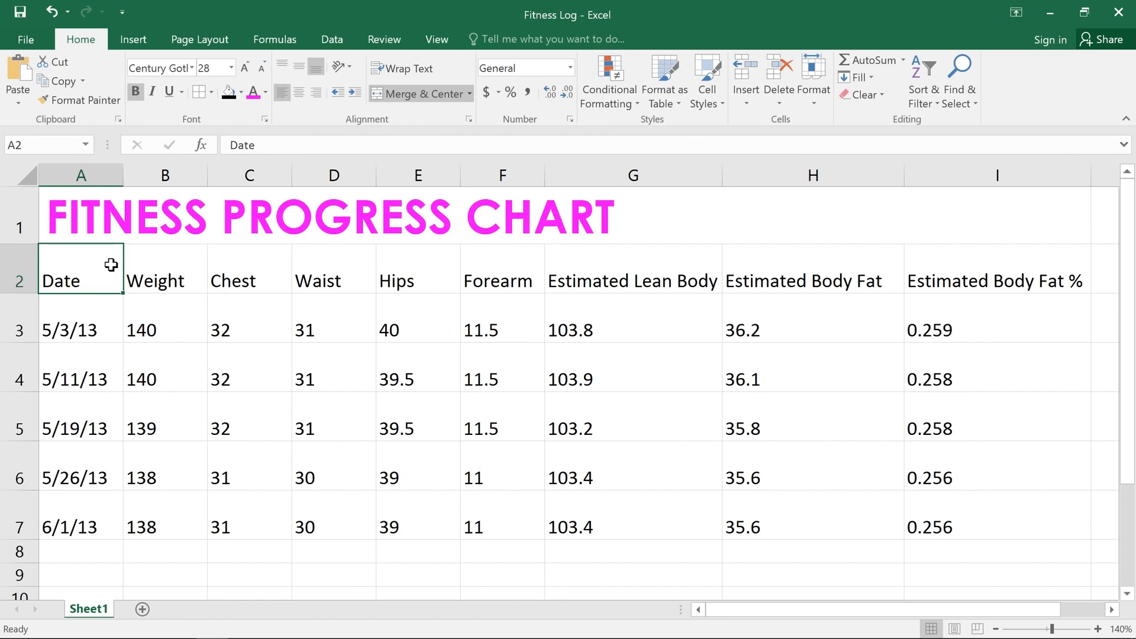
{"action": "left_click_drag", "start_coordinate": [111, 264], "coordinate": [969, 284]}
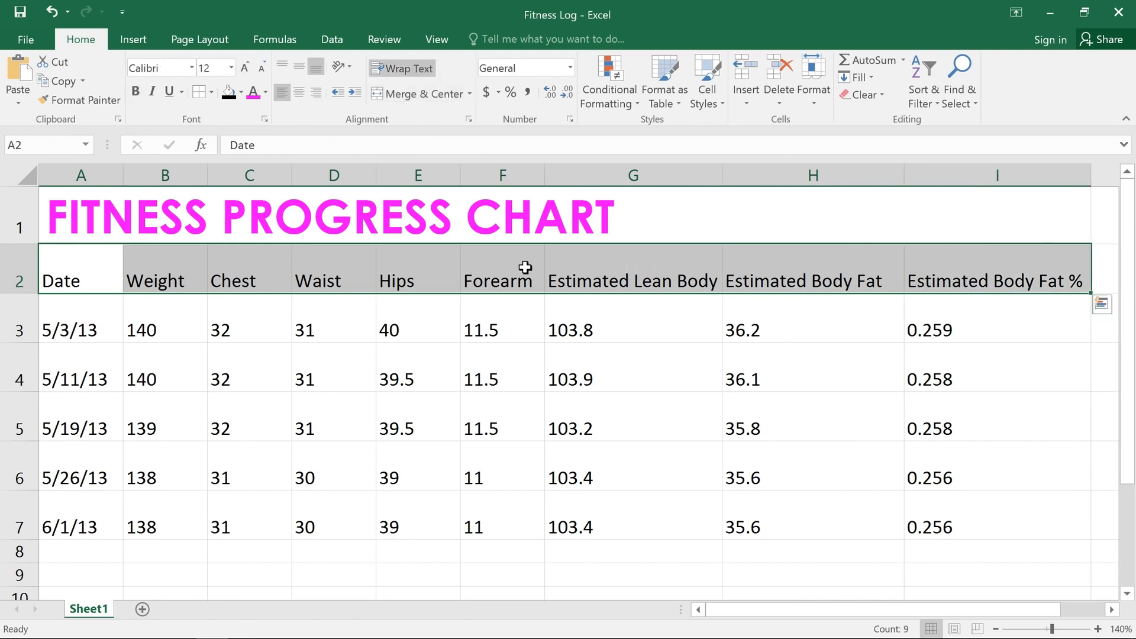
{"action": "left_click", "coordinate": [242, 93]}
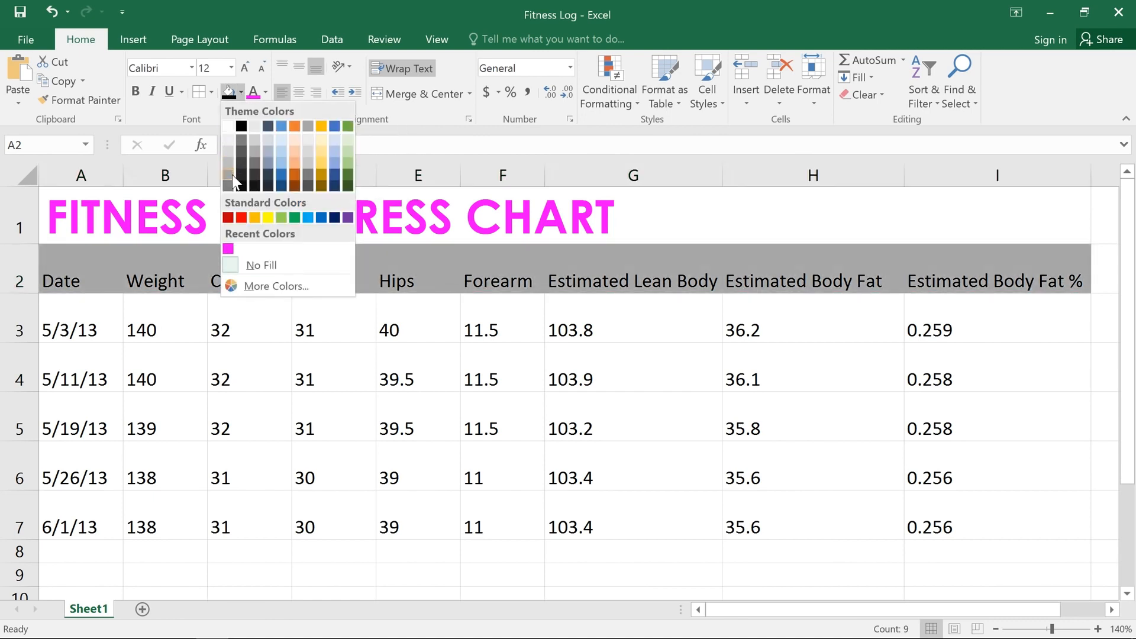
{"action": "left_click", "coordinate": [230, 185]}
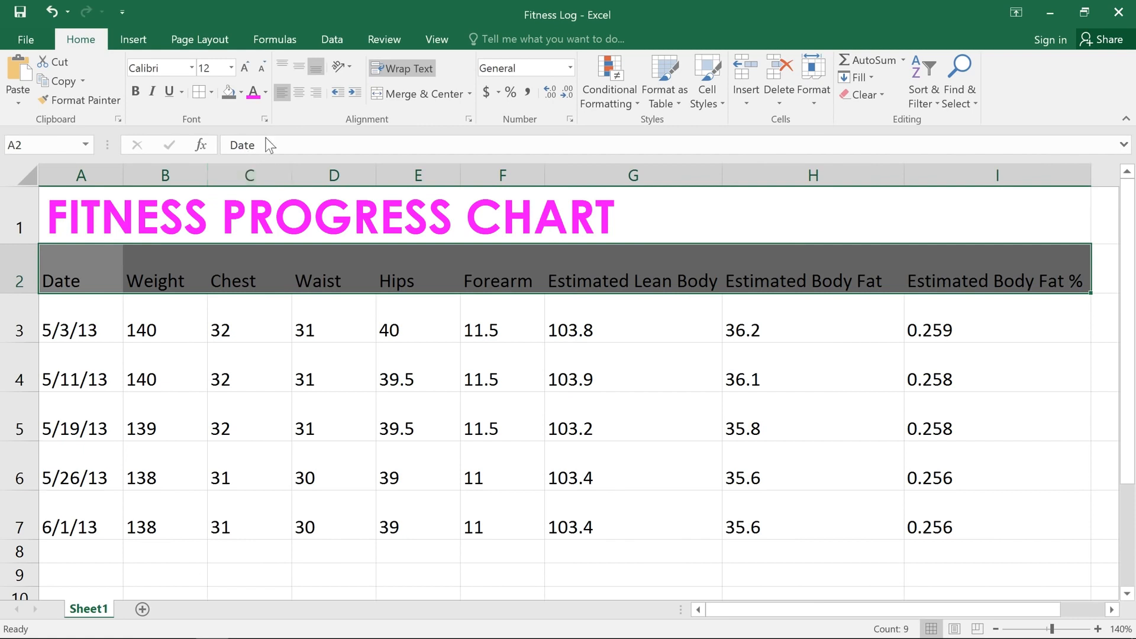
{"action": "left_click", "coordinate": [267, 92]}
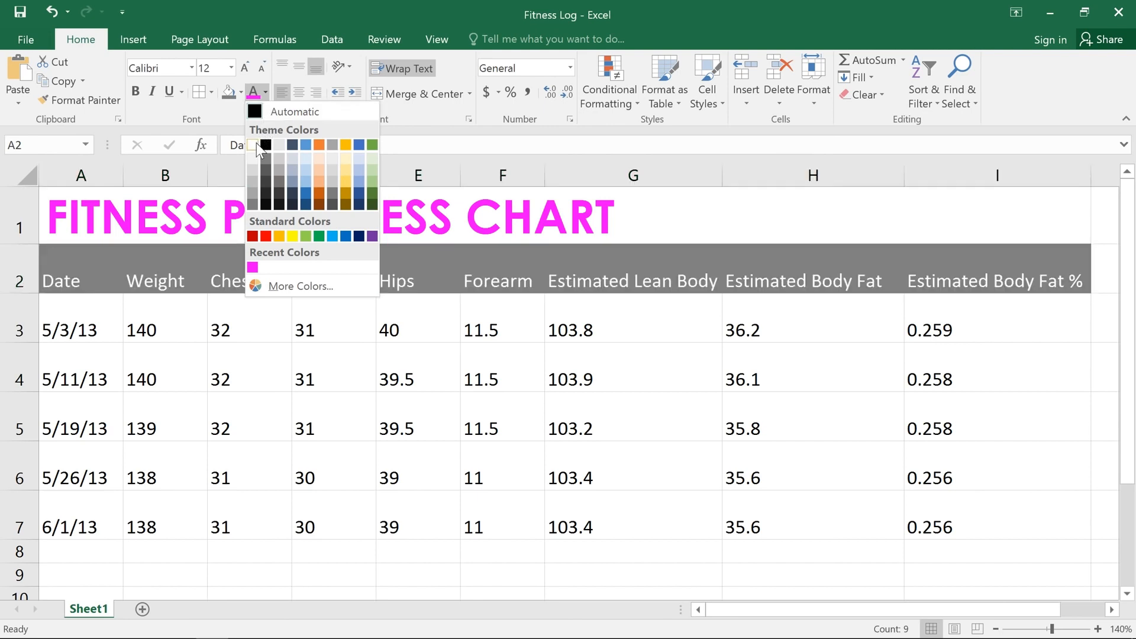
{"action": "left_click", "coordinate": [255, 144]}
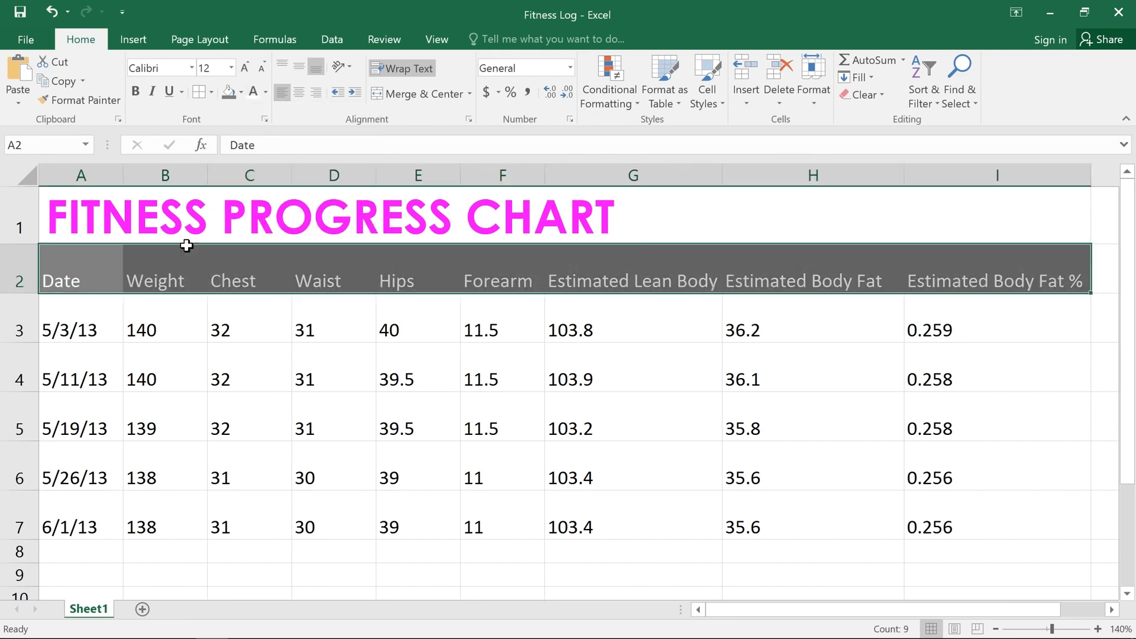
Apply the 40% - Accent1 cell style to the data range A3:I7
{"action": "left_click", "coordinate": [90, 315]}
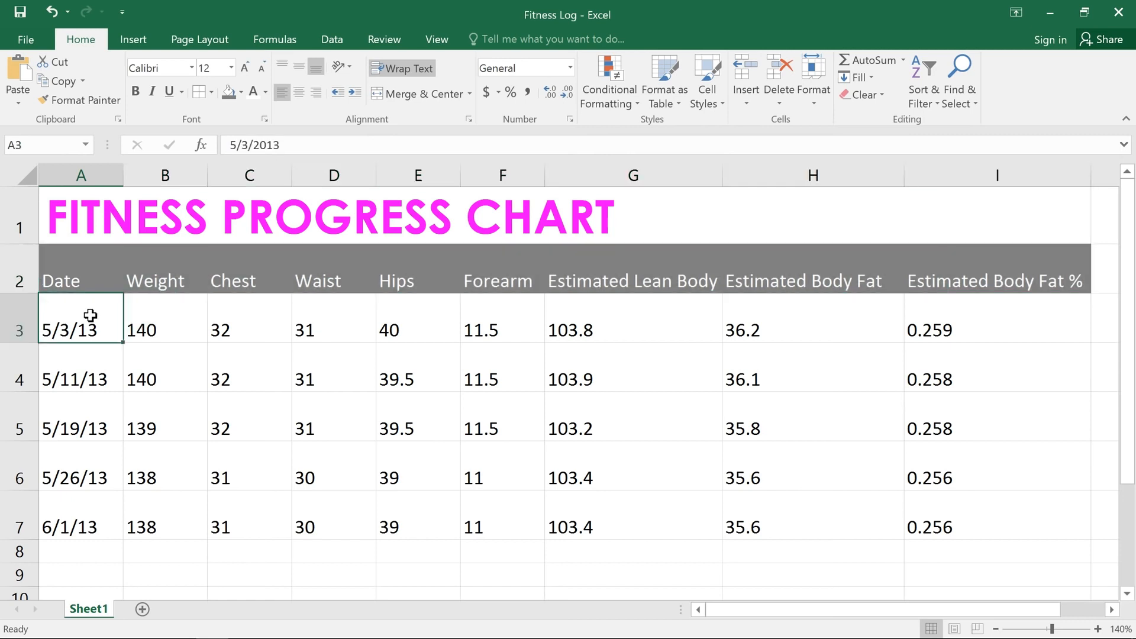
{"action": "left_click_drag", "start_coordinate": [90, 315], "coordinate": [951, 528]}
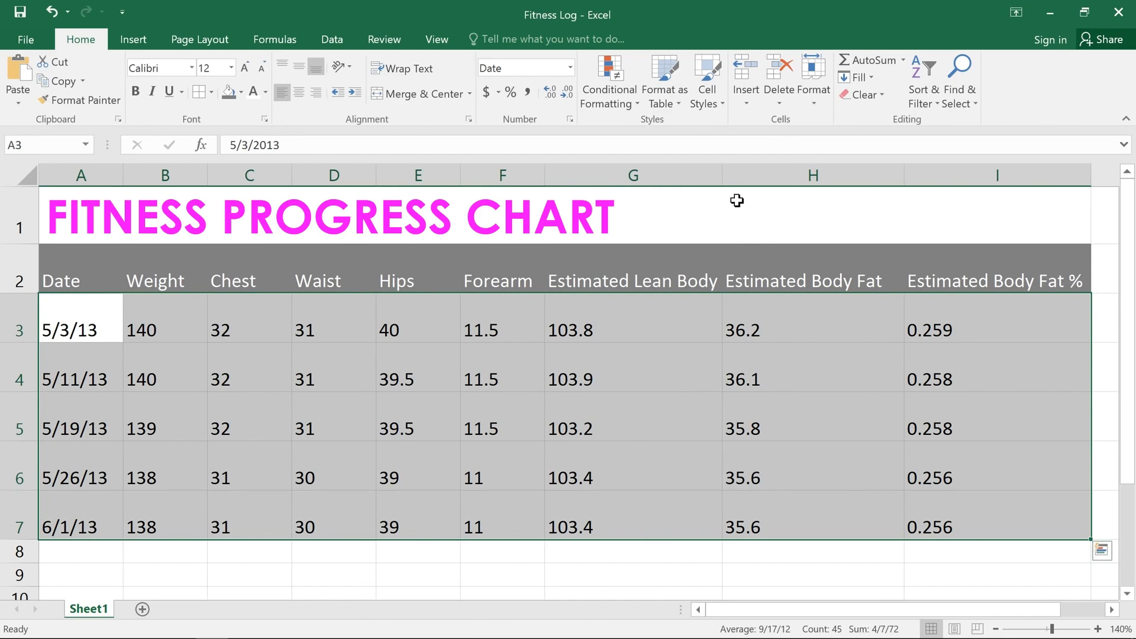
{"action": "left_click", "coordinate": [714, 100]}
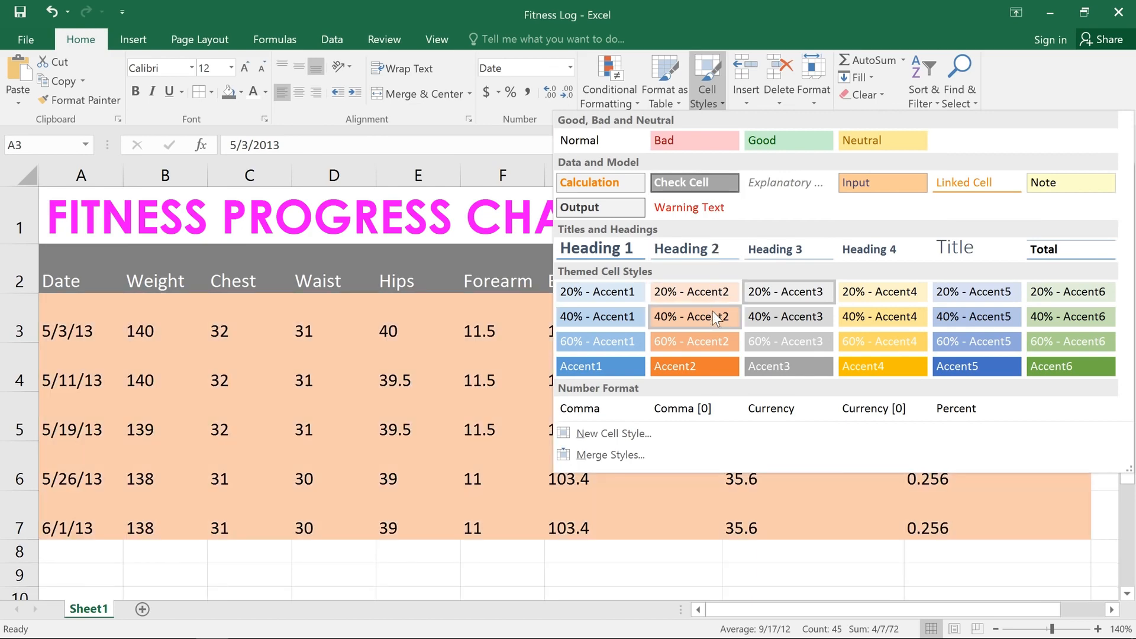
{"action": "left_click", "coordinate": [633, 312]}
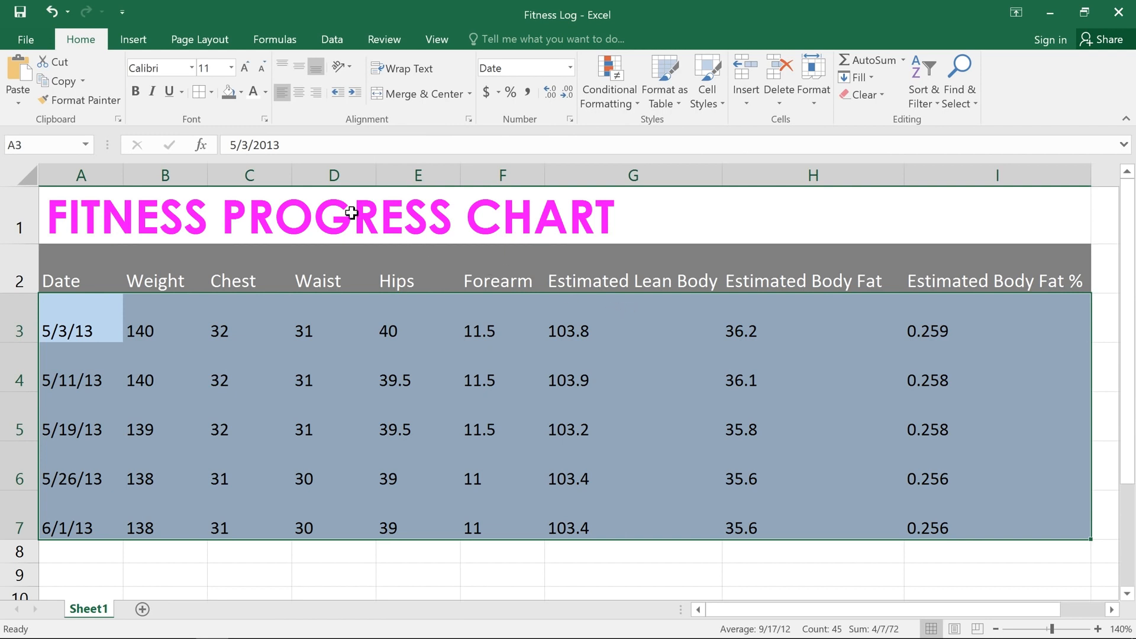
Add all borders around the cells of the data range A3:I7
{"action": "left_click", "coordinate": [211, 92]}
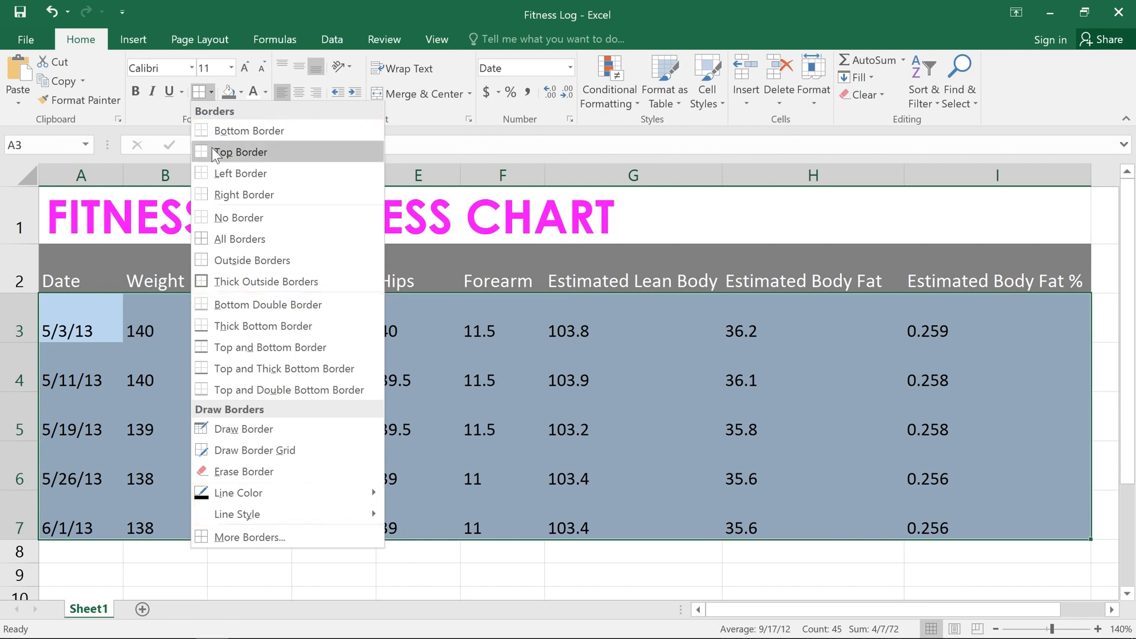
{"action": "left_click", "coordinate": [214, 240]}
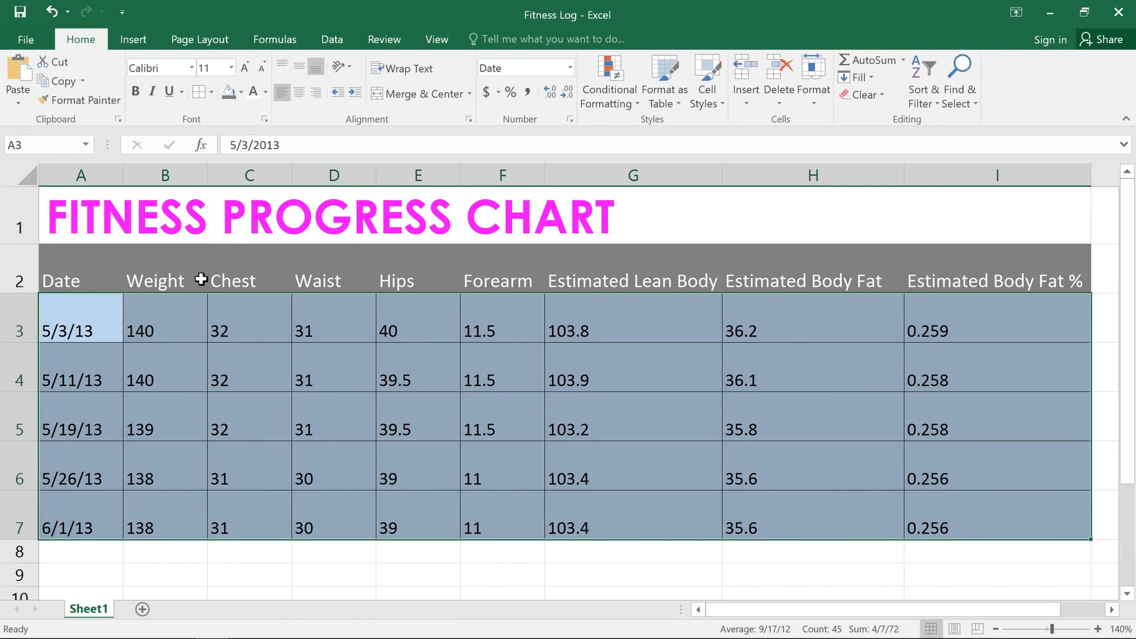
{"action": "left_click", "coordinate": [116, 316]}
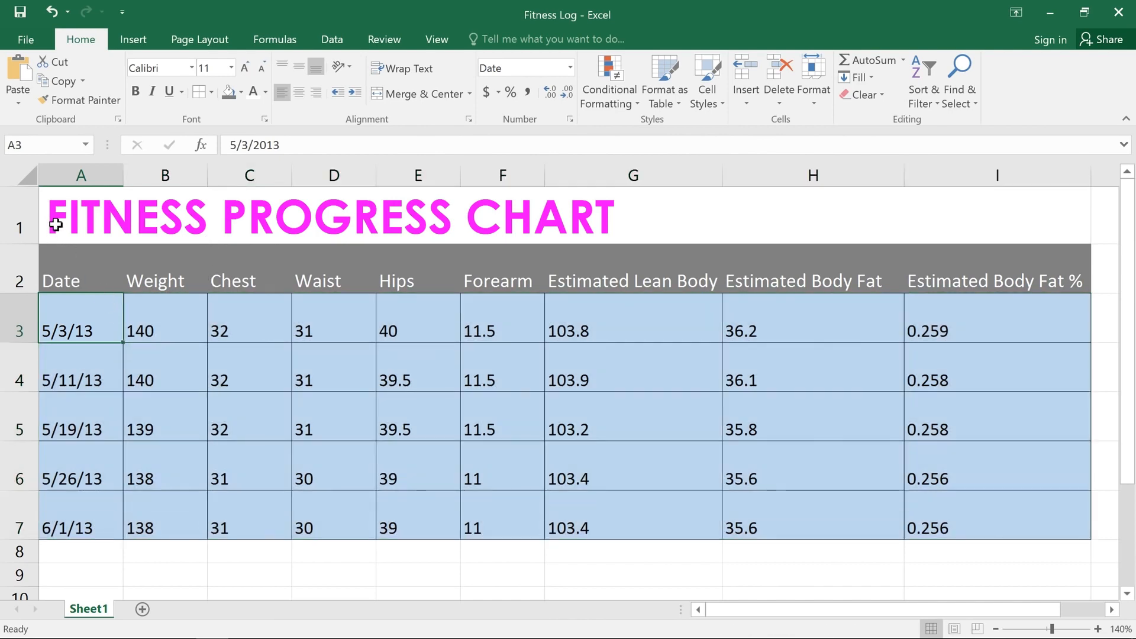
Try right and top alignment on A1:I7, and set the range to horizontal centre and vertical middle alignment
{"action": "left_click_drag", "start_coordinate": [56, 225], "coordinate": [803, 526]}
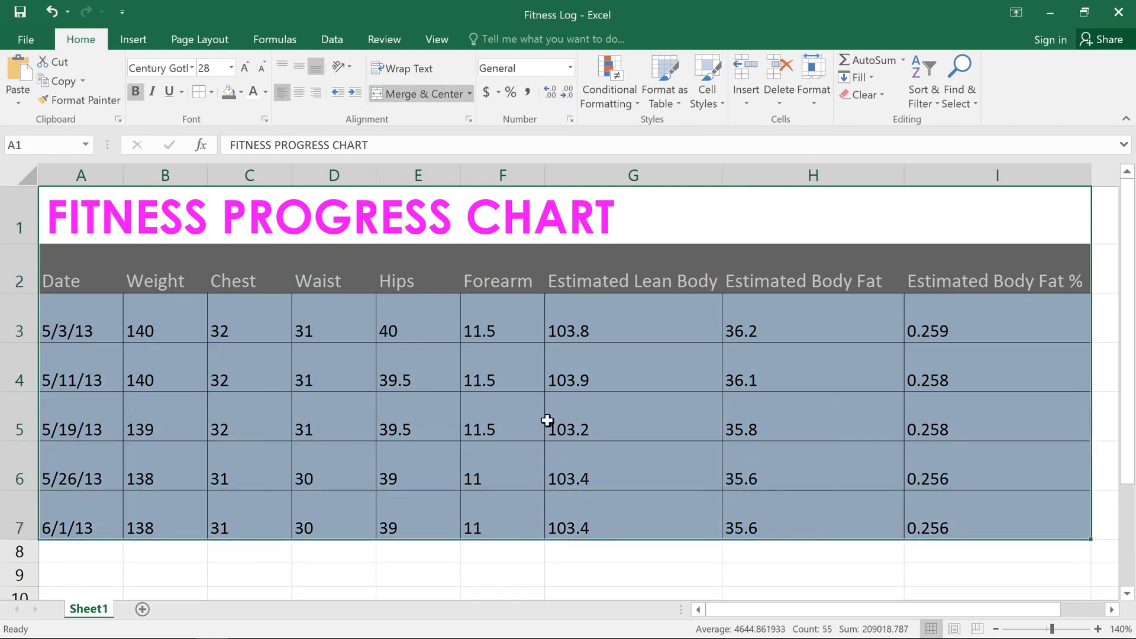
{"action": "left_click", "coordinate": [299, 93]}
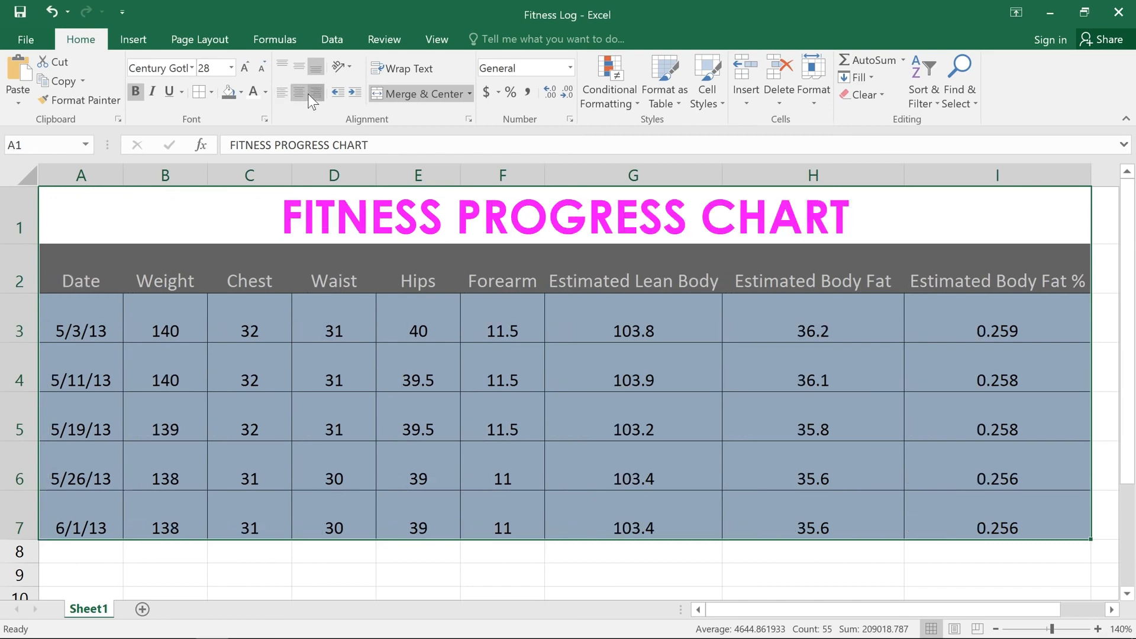
{"action": "left_click", "coordinate": [315, 94]}
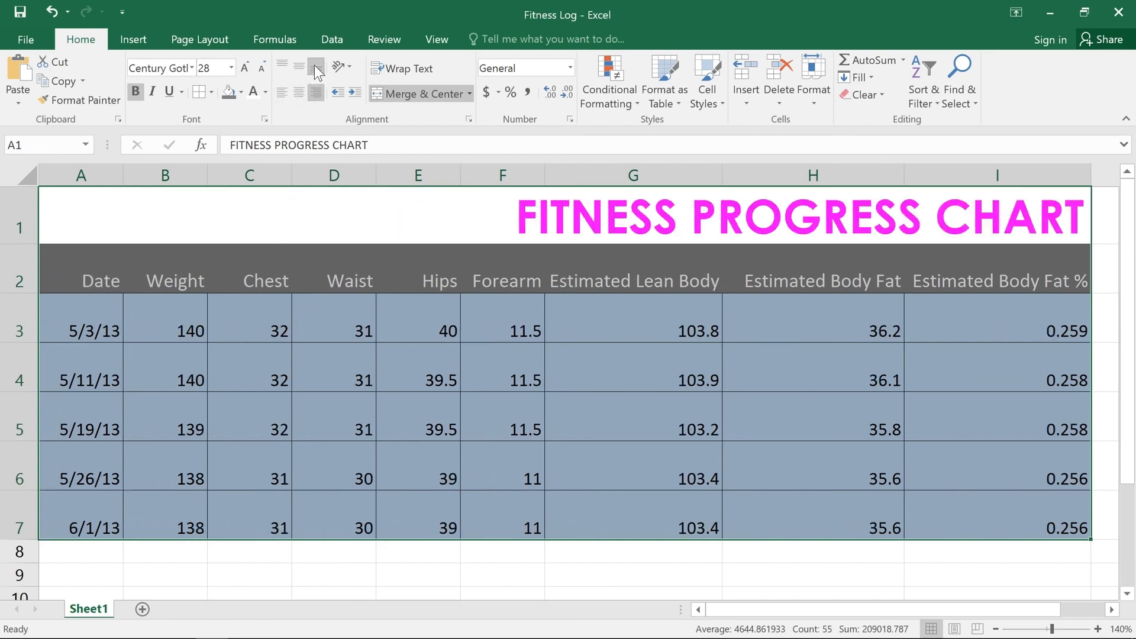
{"action": "left_click", "coordinate": [294, 66]}
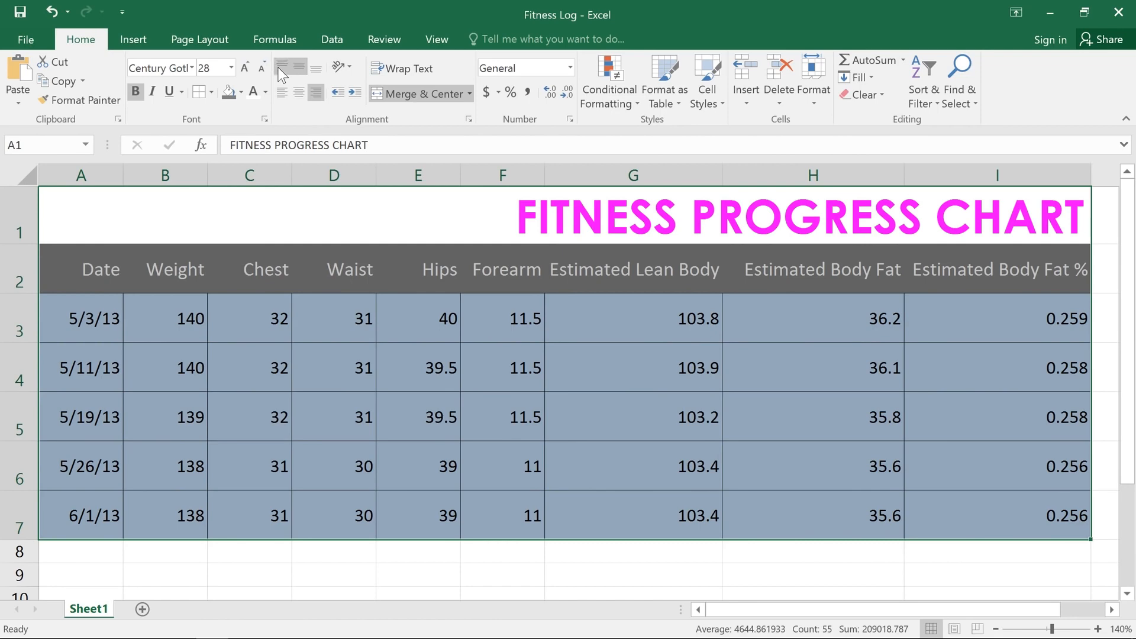
{"action": "left_click", "coordinate": [278, 69]}
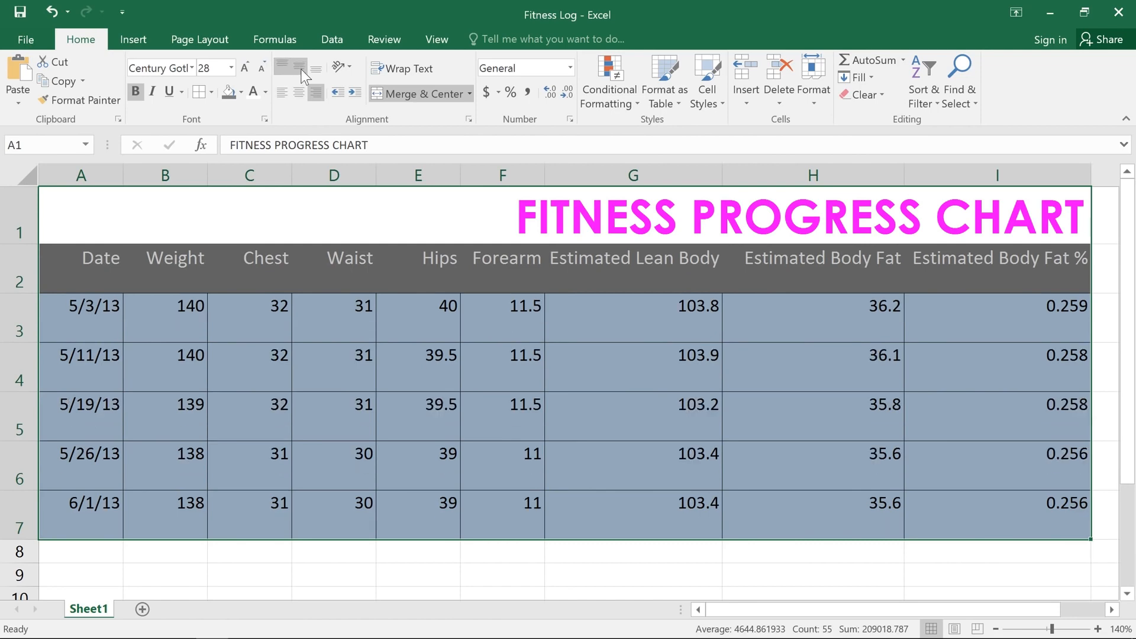
{"action": "left_click", "coordinate": [301, 69]}
{"action": "left_click", "coordinate": [303, 93]}
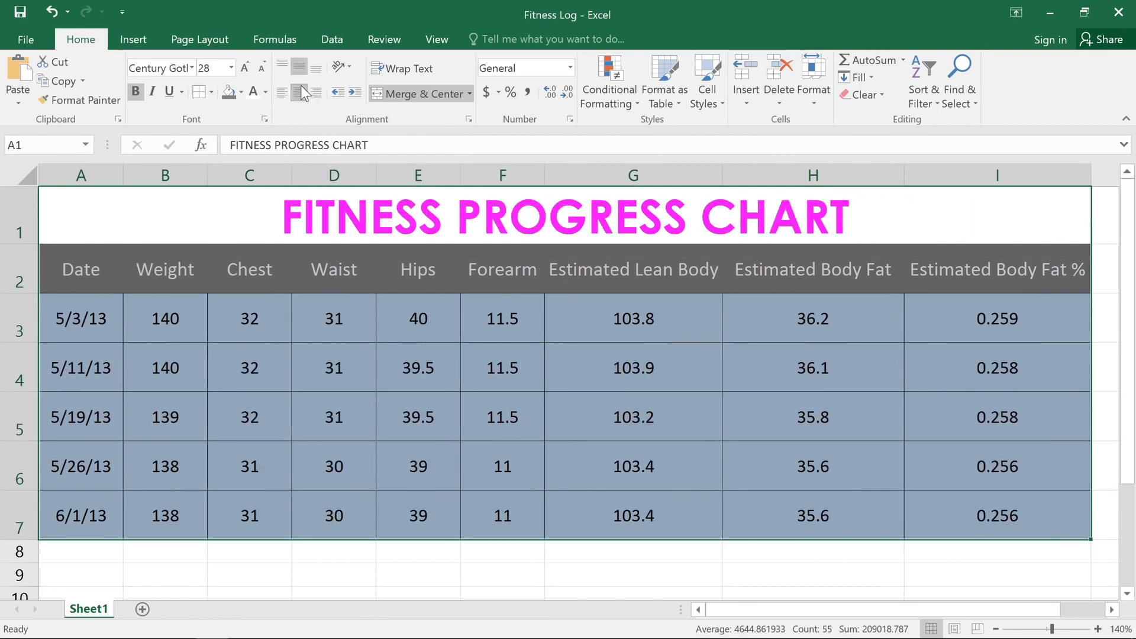
{"action": "left_click", "coordinate": [243, 220]}
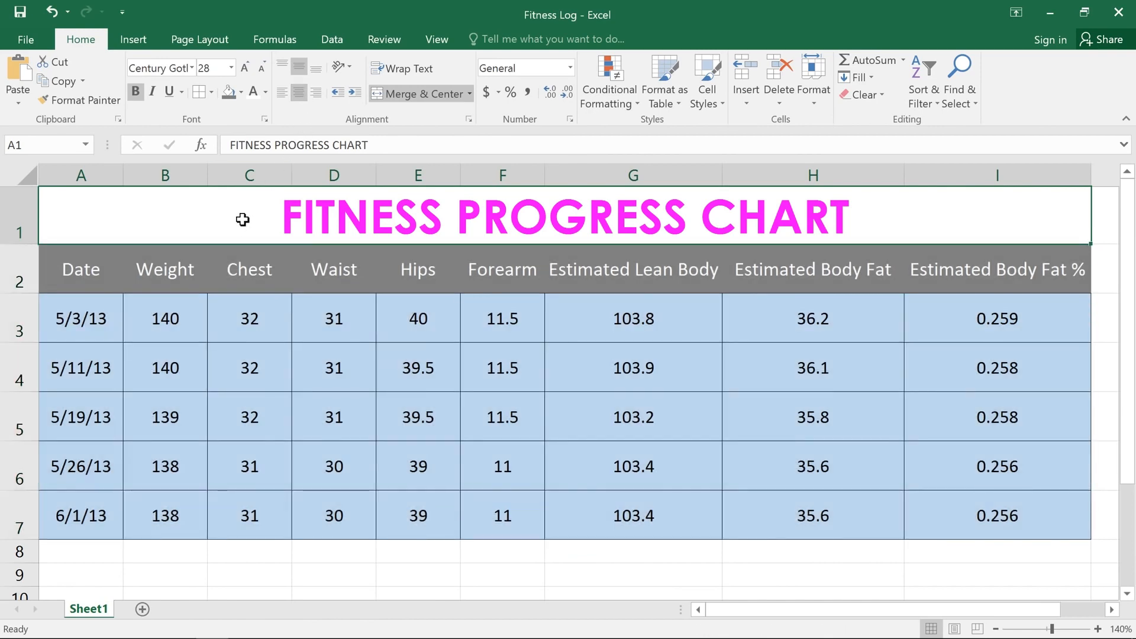